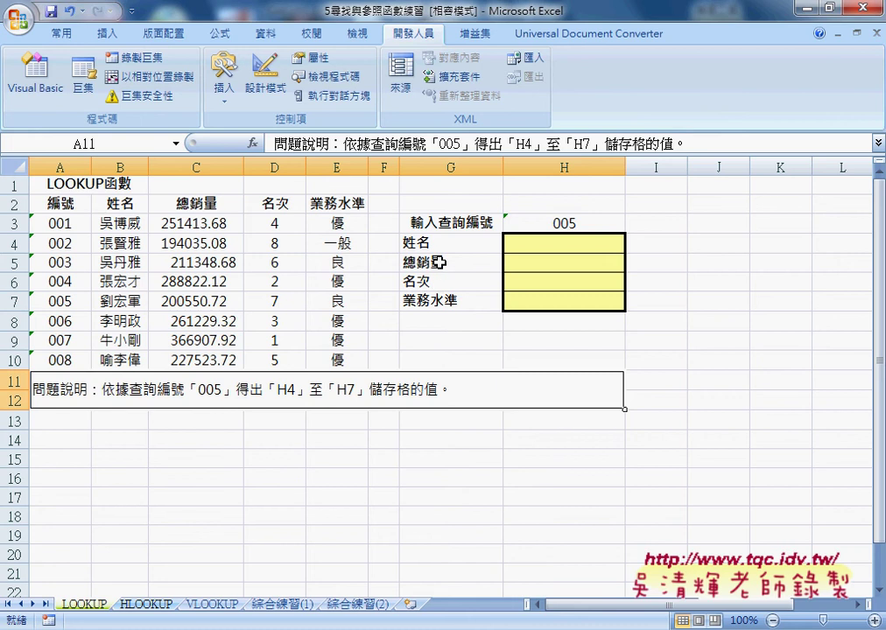
# - Review the data table and result cells, then select G3:H7 and open its right-click menu
pyautogui.moveTo(62, 206); pyautogui.dragTo(330, 360)
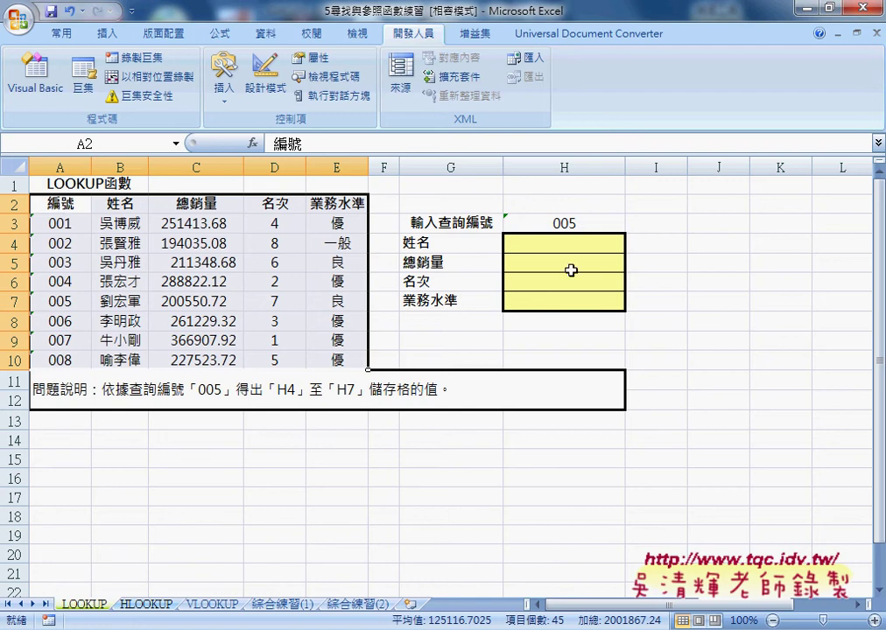
pyautogui.click(567, 225)
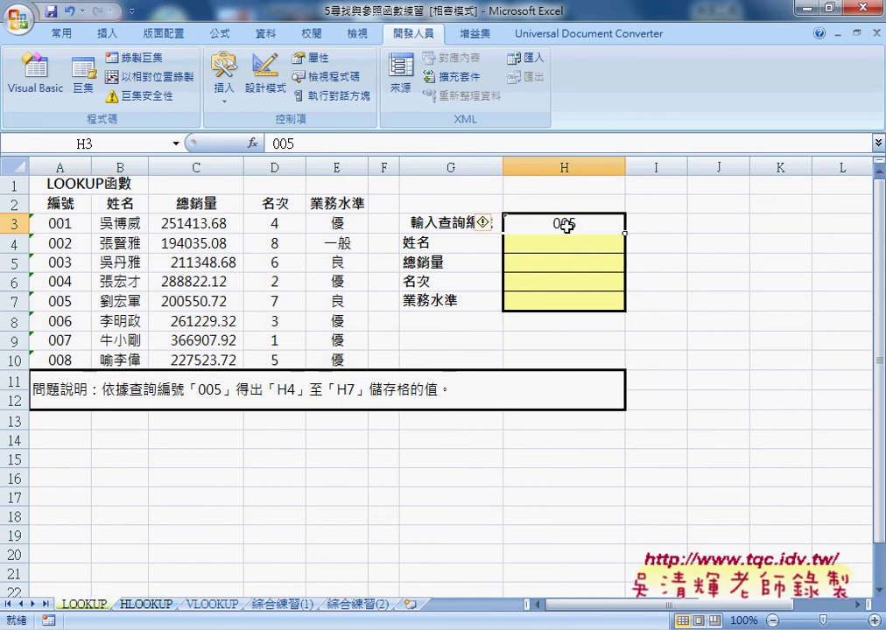
pyautogui.click(564, 244)
pyautogui.click(569, 263)
pyautogui.click(569, 281)
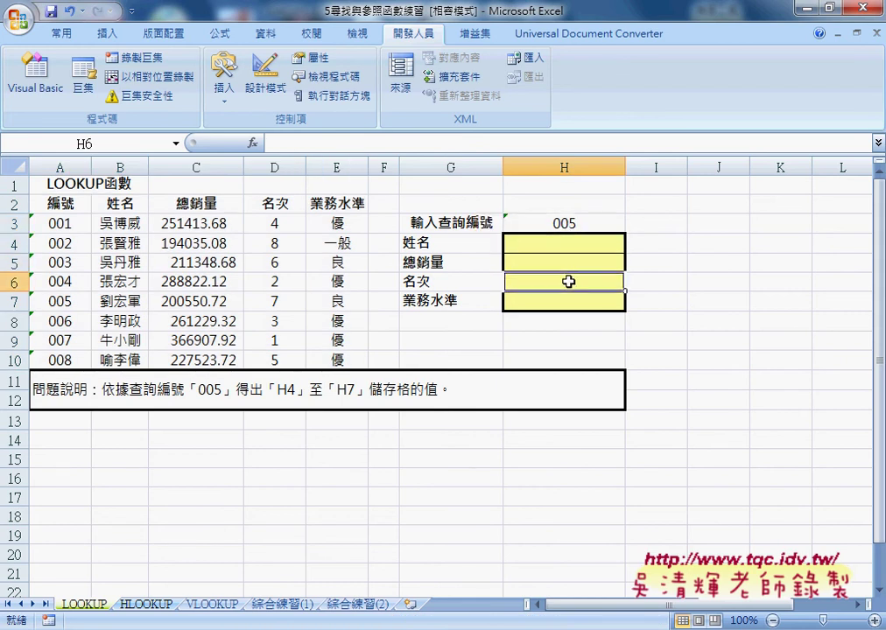
pyautogui.press('Return')
pyautogui.moveTo(447, 224); pyautogui.dragTo(579, 300)
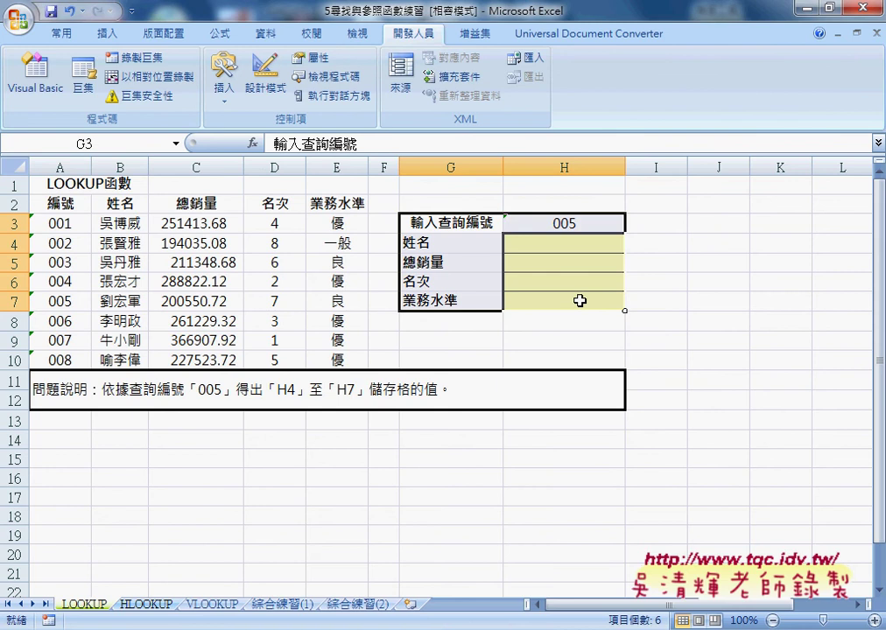
pyautogui.rightClick(456, 231)
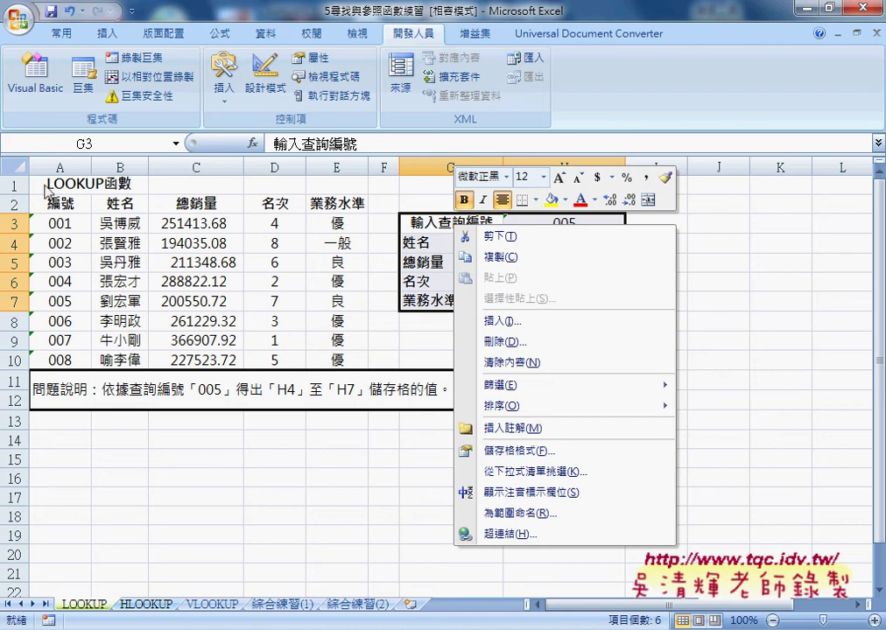
# - Close the G3:H7 right-click menu by clicking an empty cell, leaving H4:H7 unchanged
pyautogui.click(332, 194)
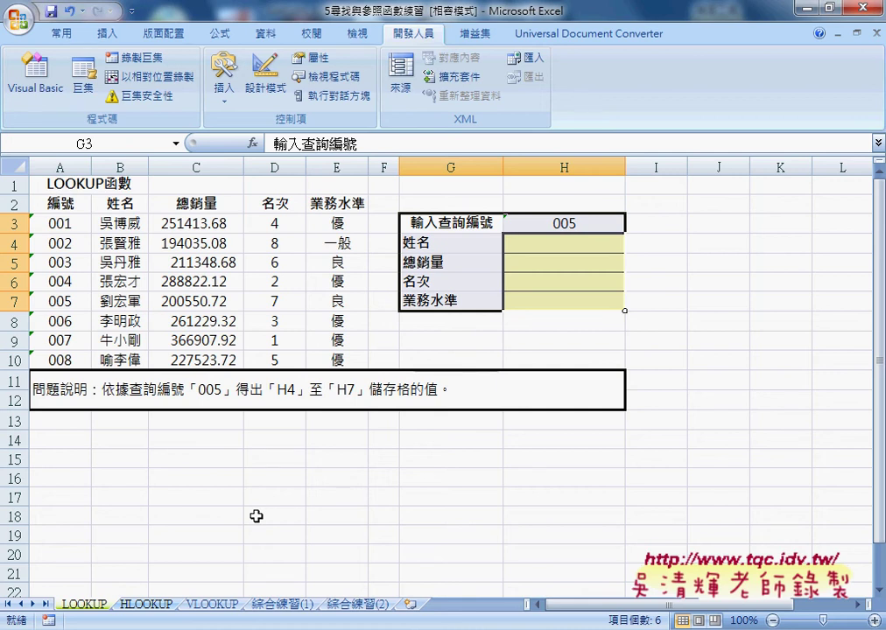
pyautogui.click(545, 250)
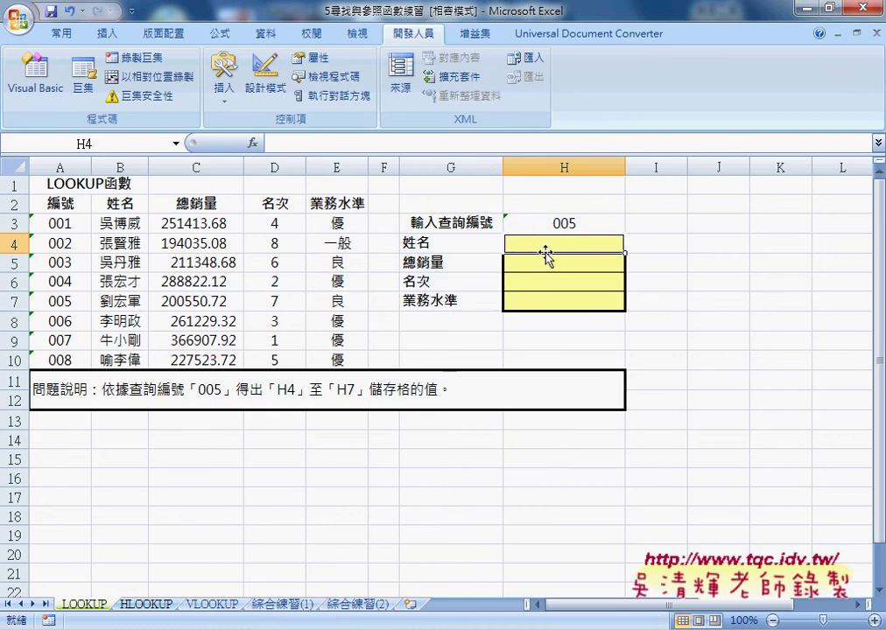
pyautogui.click(536, 223)
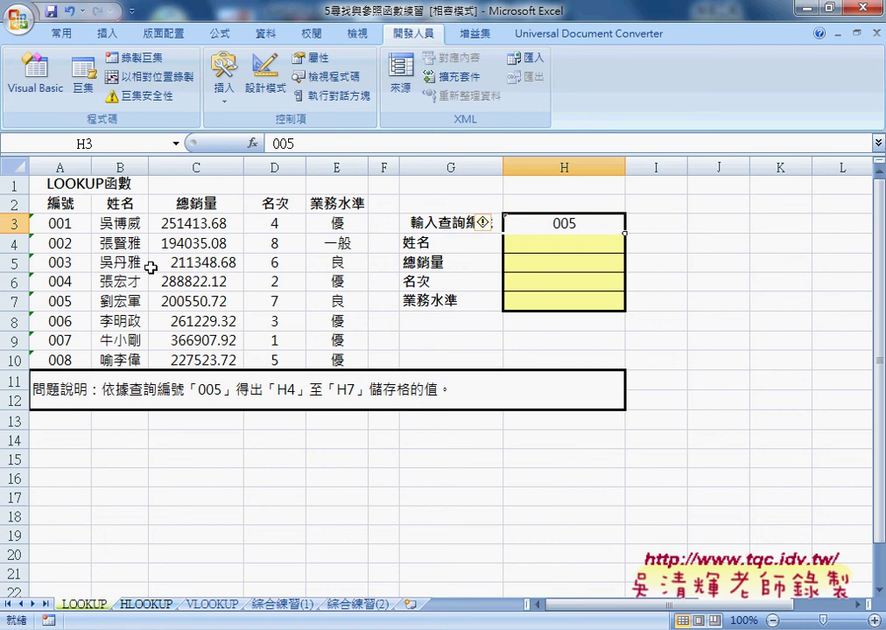
pyautogui.moveTo(70, 223); pyautogui.dragTo(66, 360)
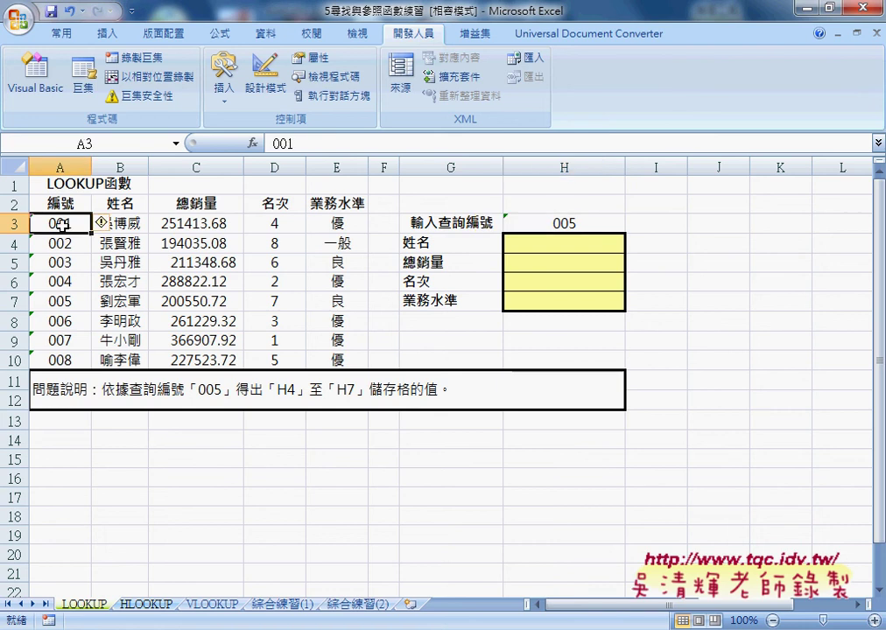
pyautogui.click(557, 221)
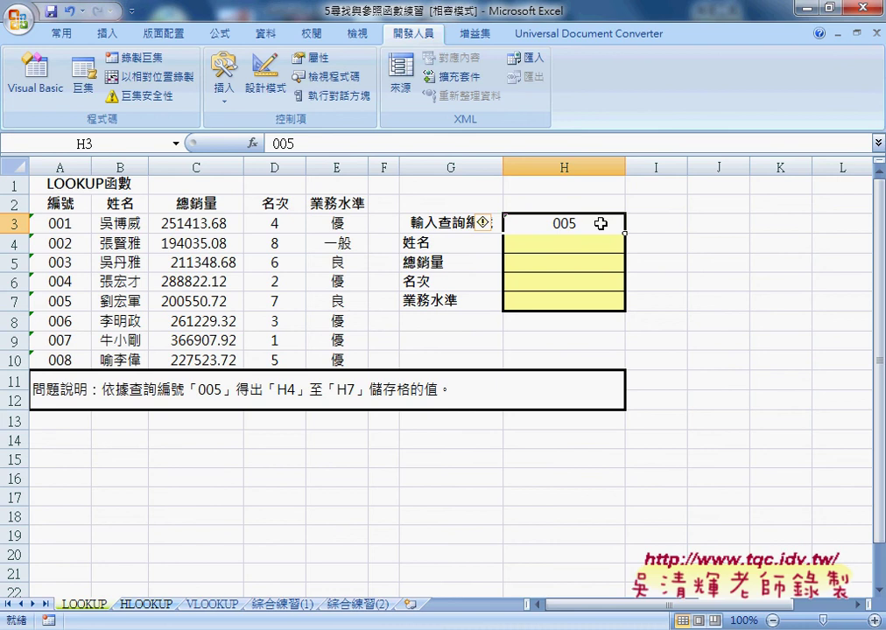
pyautogui.click(596, 251)
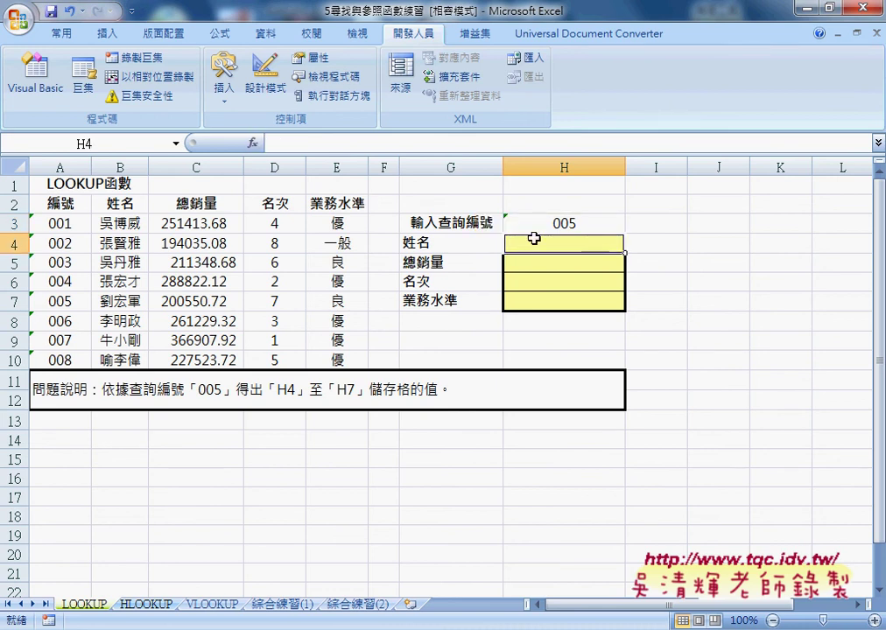
# - Insert the LOOKUP function from the 檢視與參照 category into H4
pyautogui.click(254, 145)
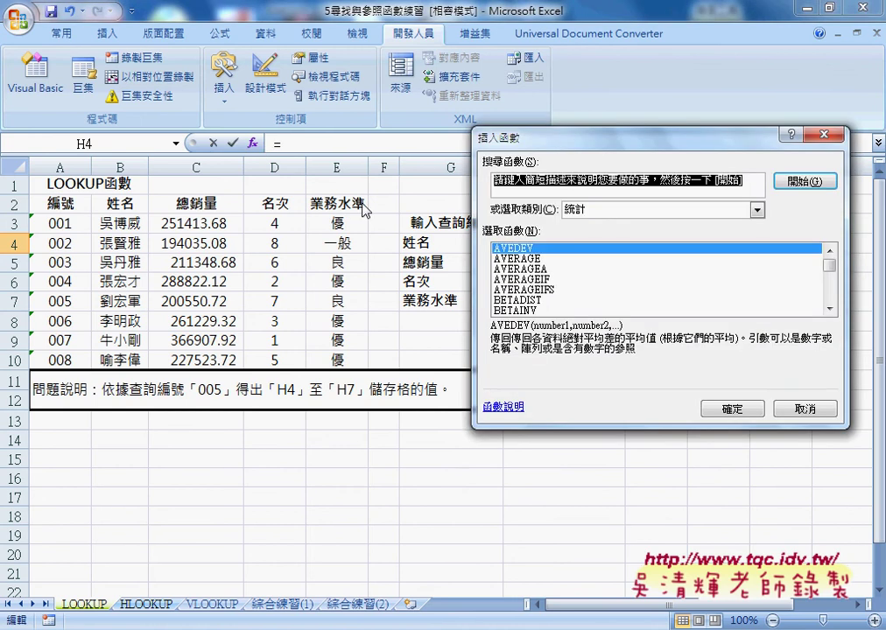
pyautogui.click(756, 210)
pyautogui.click(614, 290)
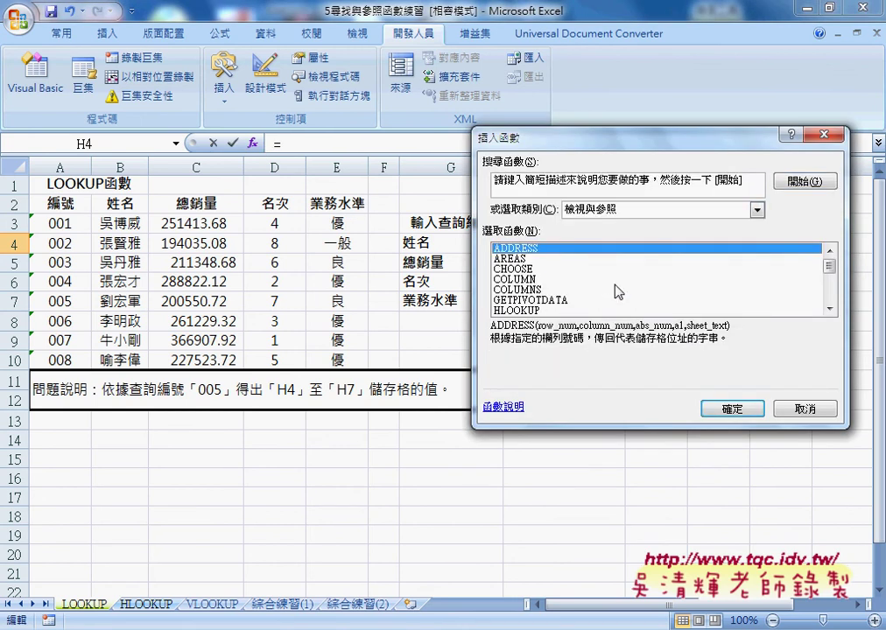
pyautogui.moveTo(832, 265); pyautogui.dragTo(834, 292)
pyautogui.click(529, 280)
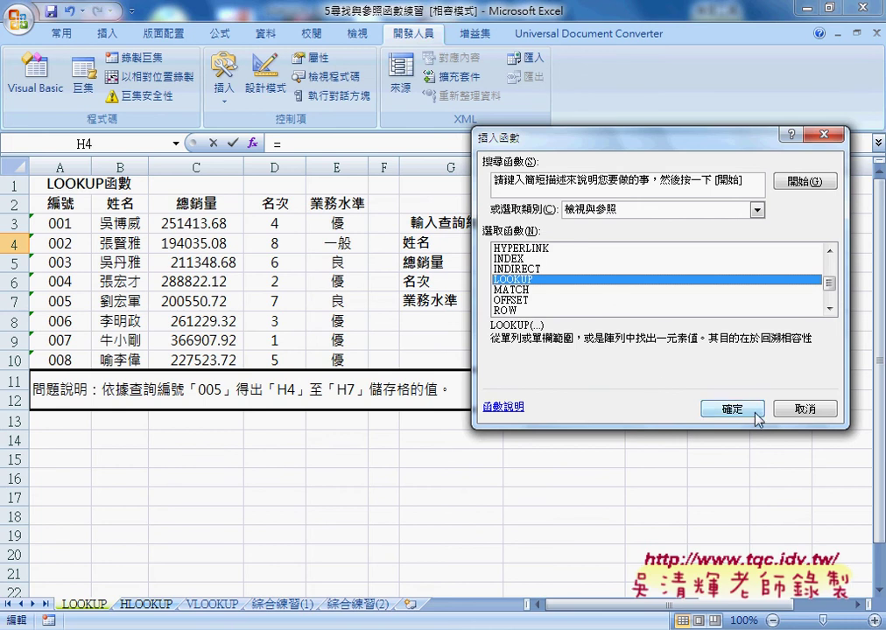
pyautogui.click(705, 410)
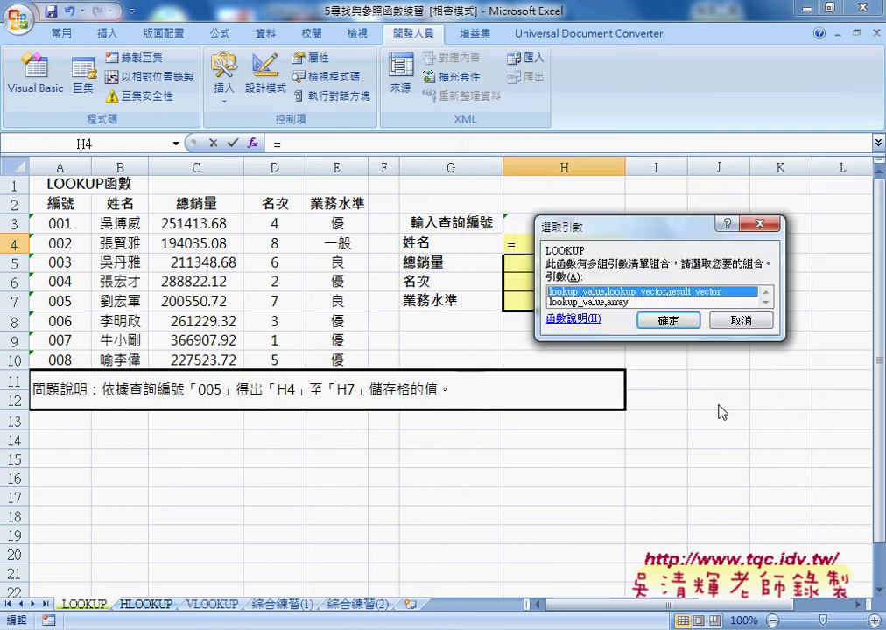
# - Build =LOOKUP(H3,A3:A10,B3:B10) in H4 using the vector argument form
pyautogui.click(690, 325)
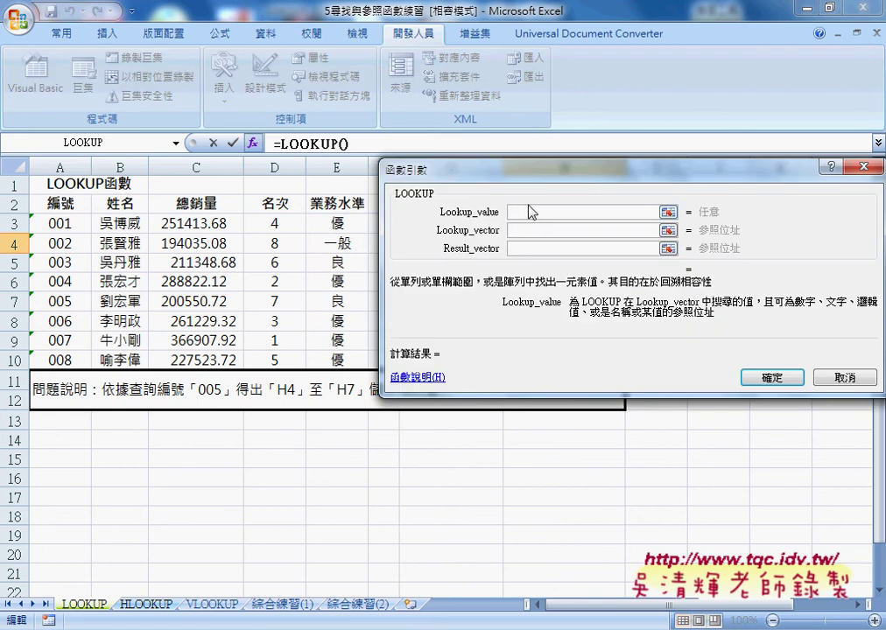
pyautogui.moveTo(415, 167); pyautogui.dragTo(384, 312)
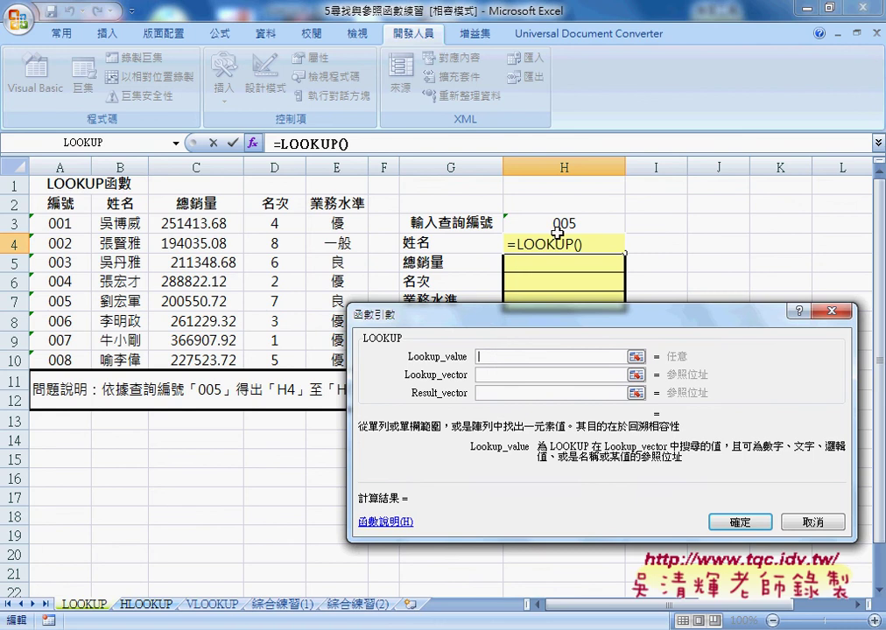
pyautogui.click(569, 224)
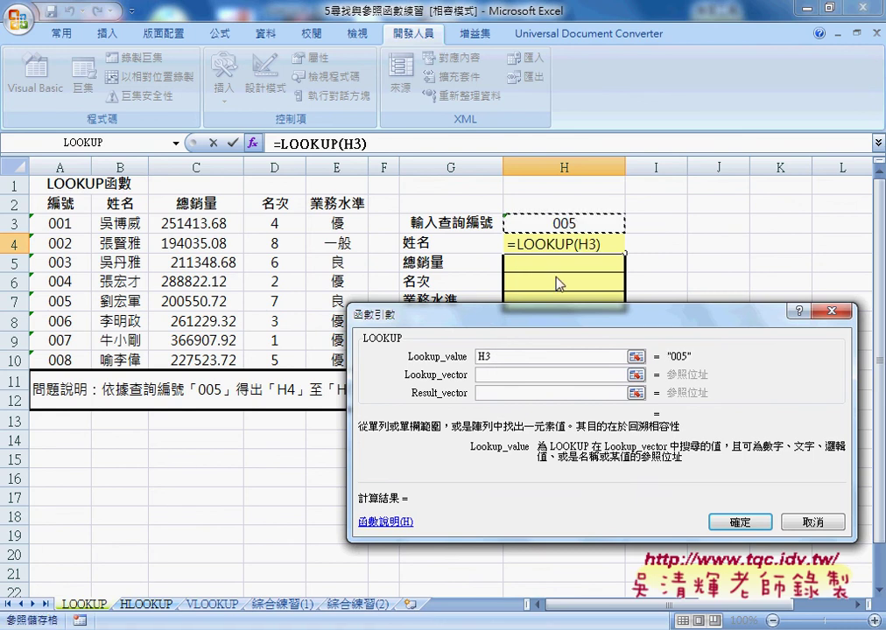
pyautogui.click(504, 376)
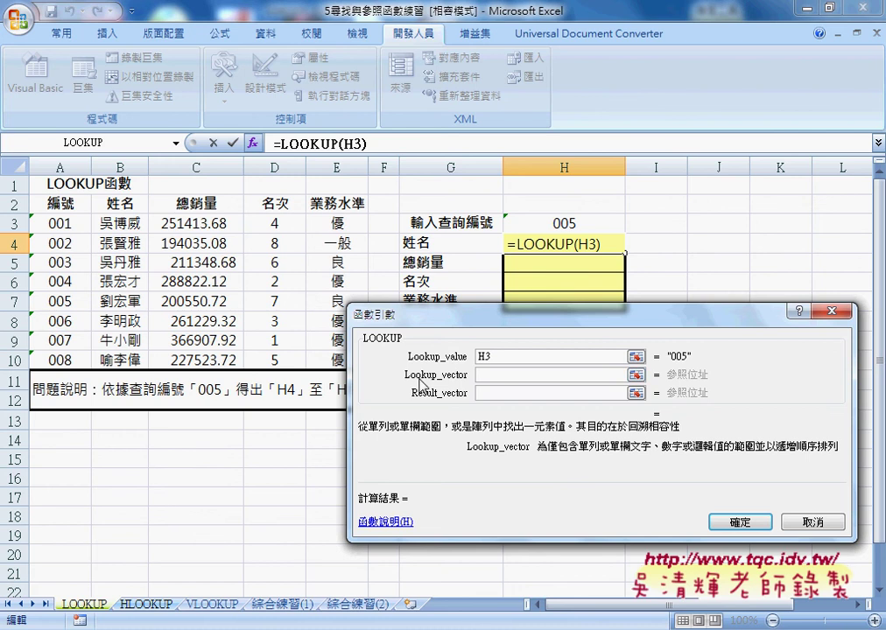
pyautogui.moveTo(61, 224); pyautogui.dragTo(60, 359)
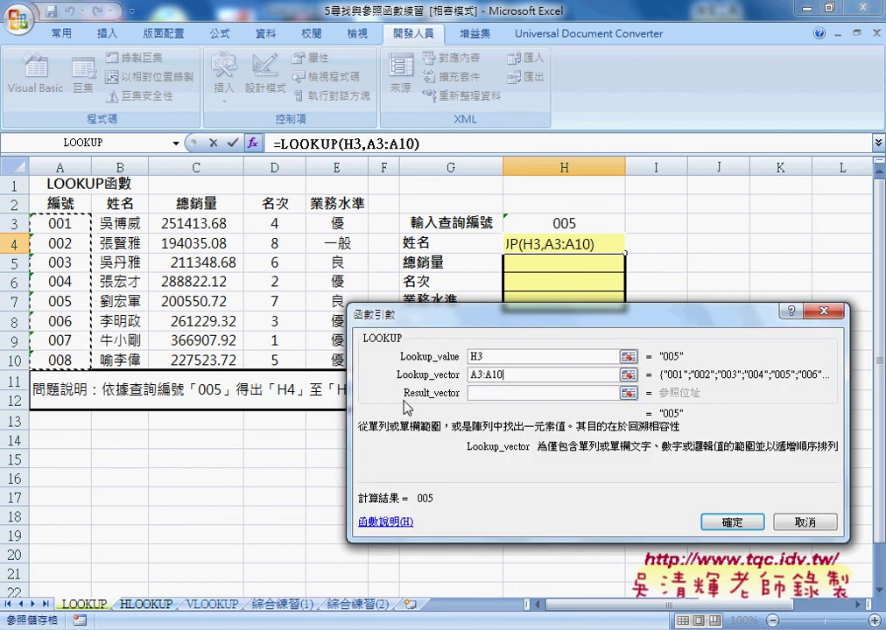
pyautogui.click(493, 394)
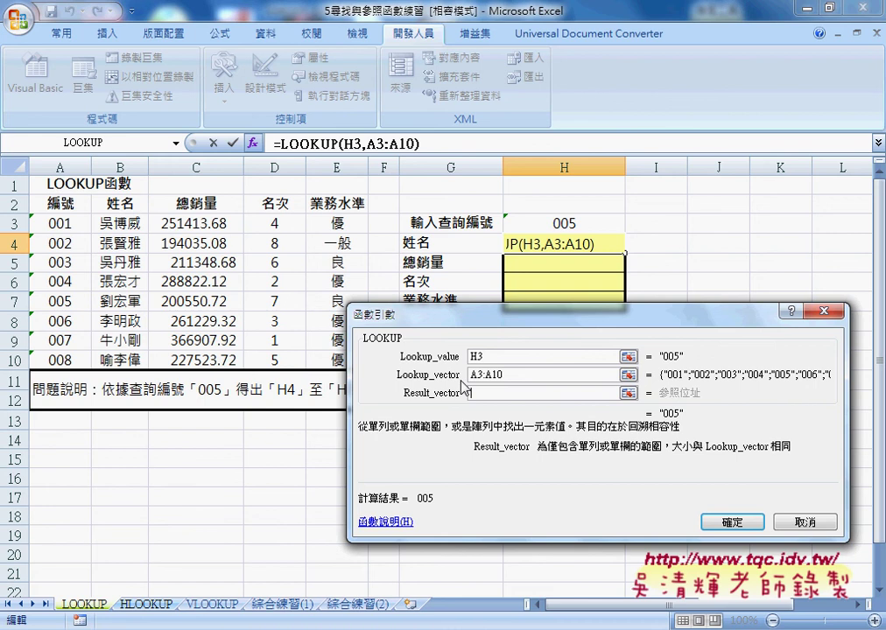
pyautogui.moveTo(114, 225); pyautogui.dragTo(119, 359)
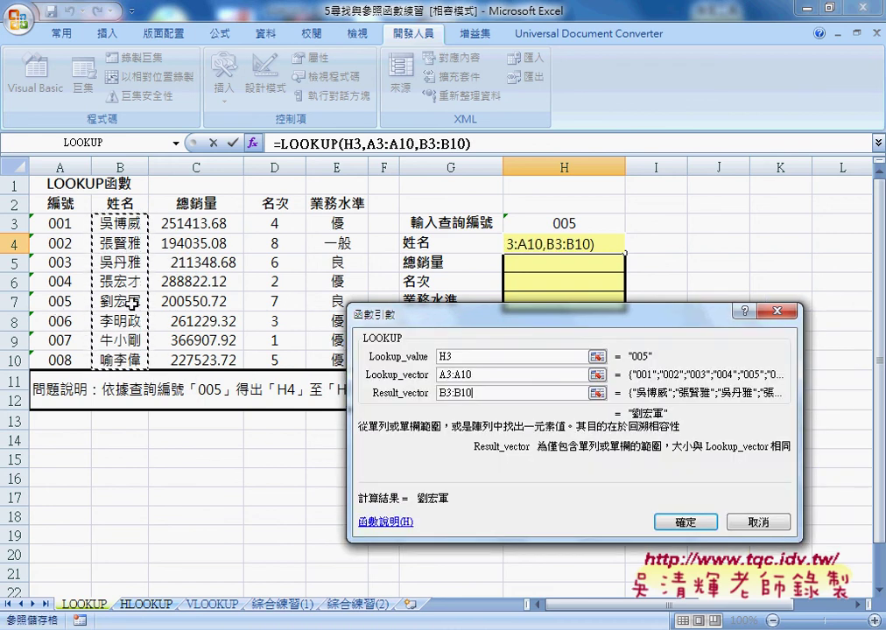
pyautogui.click(683, 522)
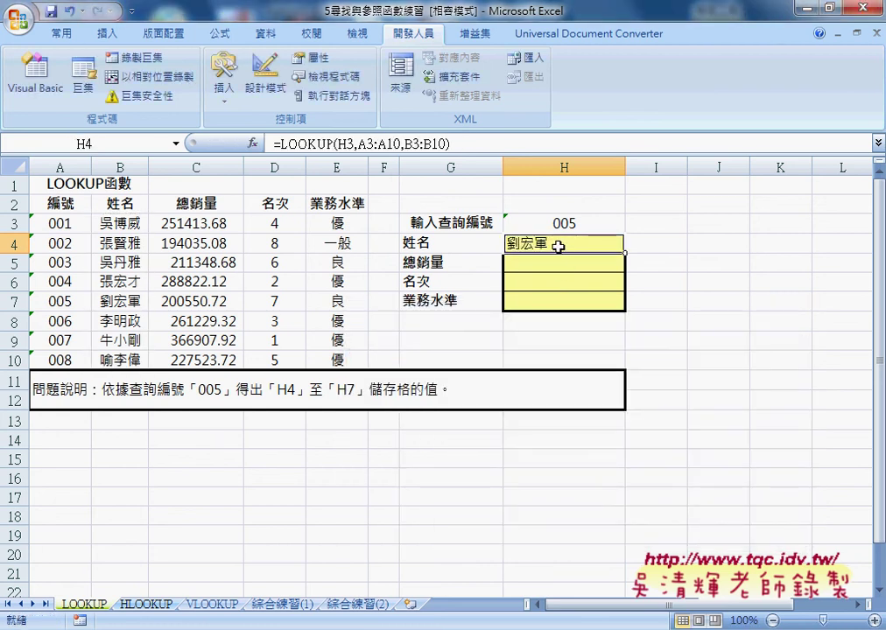
# - Copy the LOOKUP formula text from the formula bar and cancel editing H4
pyautogui.tripleClick(345, 147)
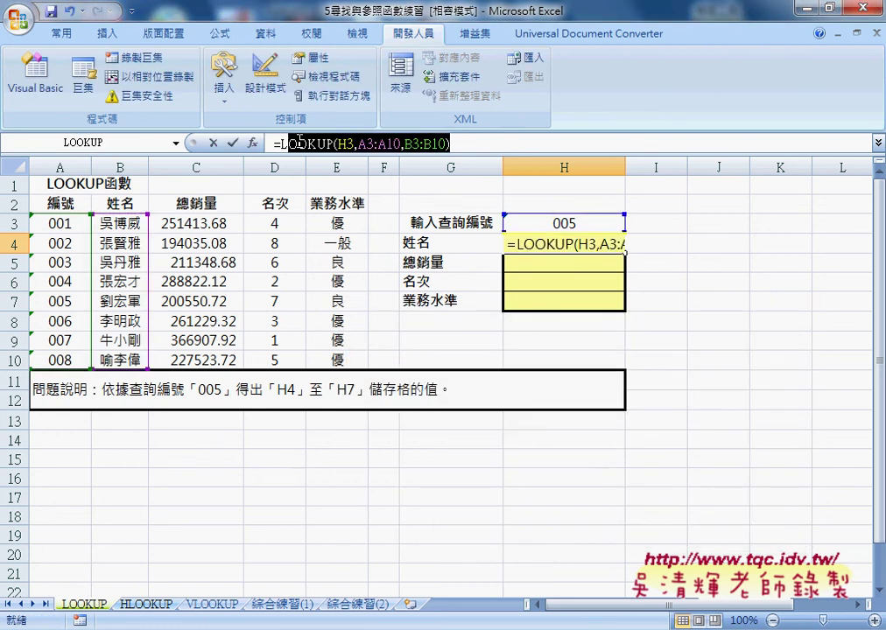
pyautogui.rightClick(345, 146)
pyautogui.click(359, 179)
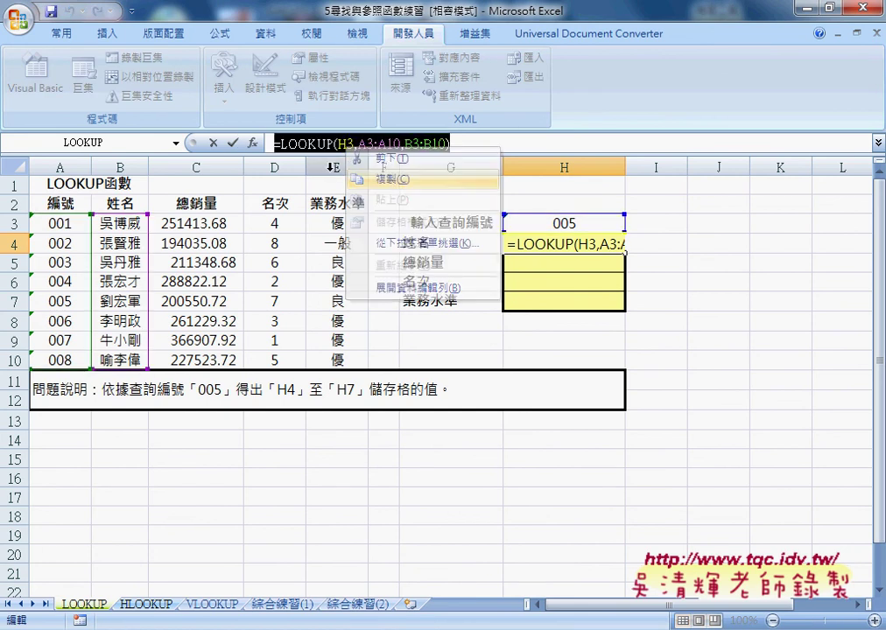
pyautogui.click(214, 144)
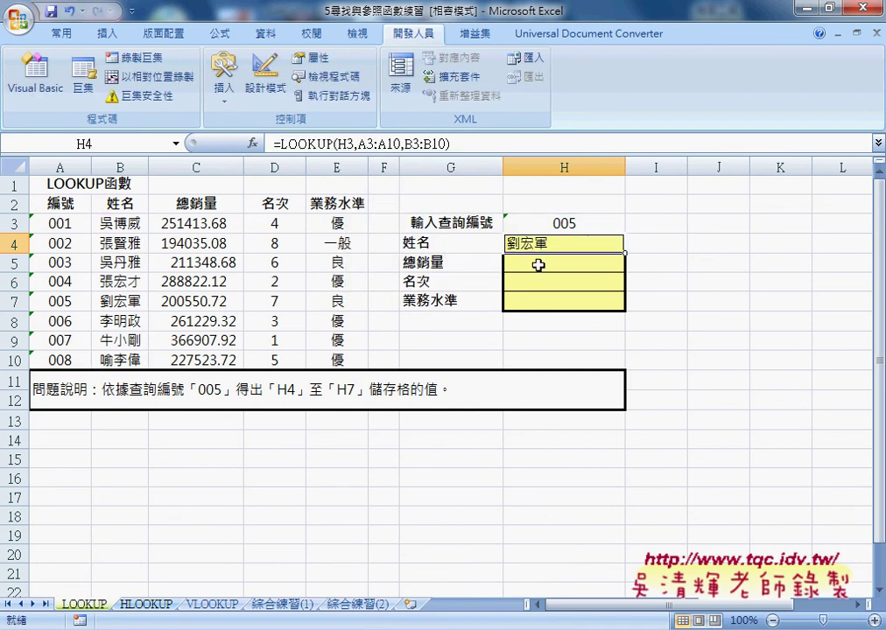
# - Paste the formula into H5 with result range C3:C10, returning sales 200550.72
pyautogui.click(567, 263)
pyautogui.rightClick(313, 143)
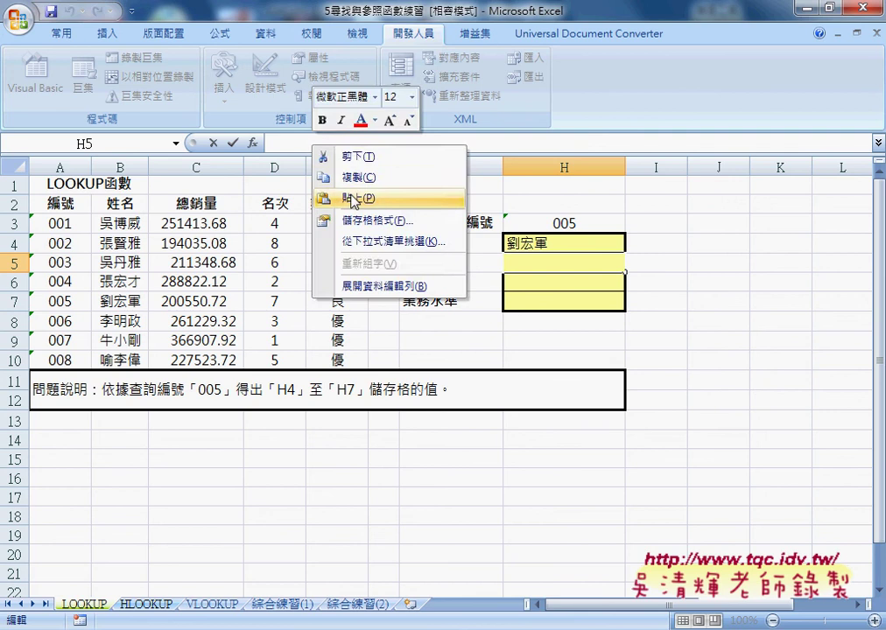
pyautogui.click(331, 195)
pyautogui.moveTo(405, 143); pyautogui.dragTo(447, 144)
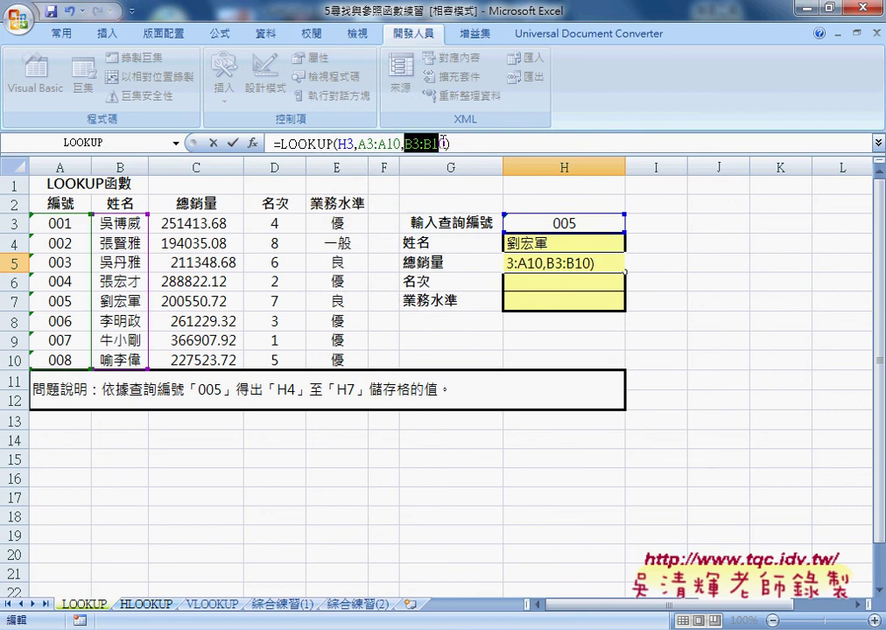
pyautogui.moveTo(197, 223); pyautogui.dragTo(197, 360)
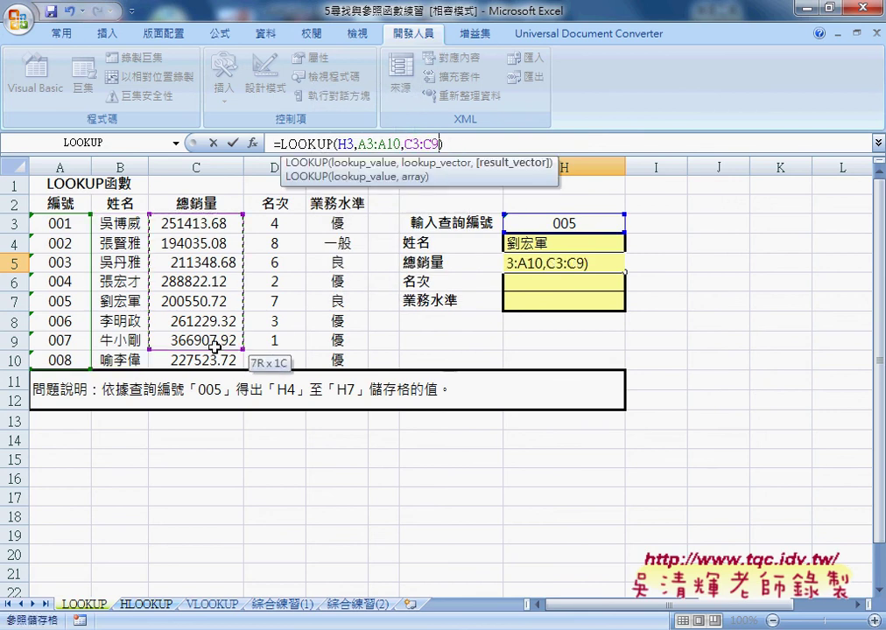
pyautogui.click(232, 144)
# - Paste the formula into H6 with result range D3:D10, returning rank 7
pyautogui.click(555, 283)
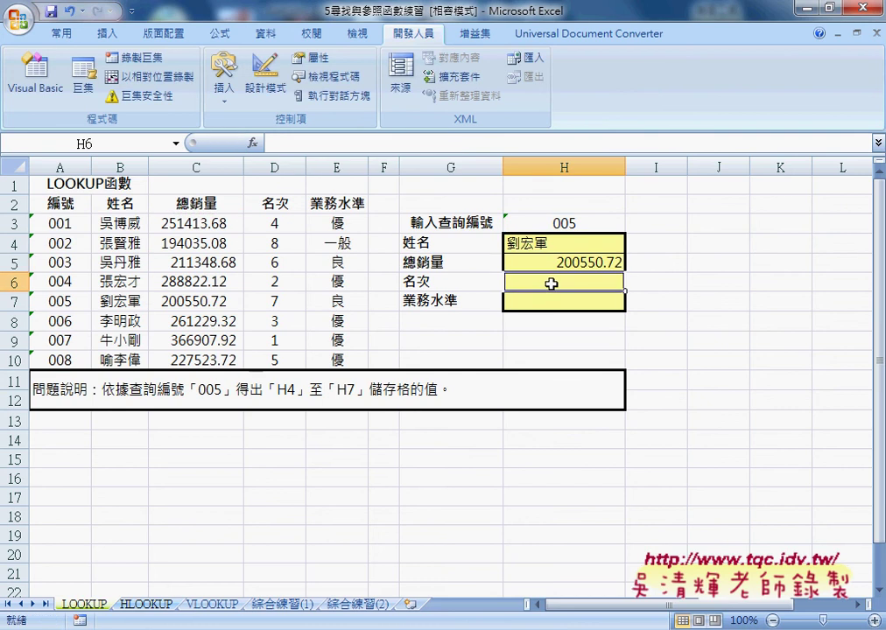
pyautogui.rightClick(376, 147)
pyautogui.click(420, 199)
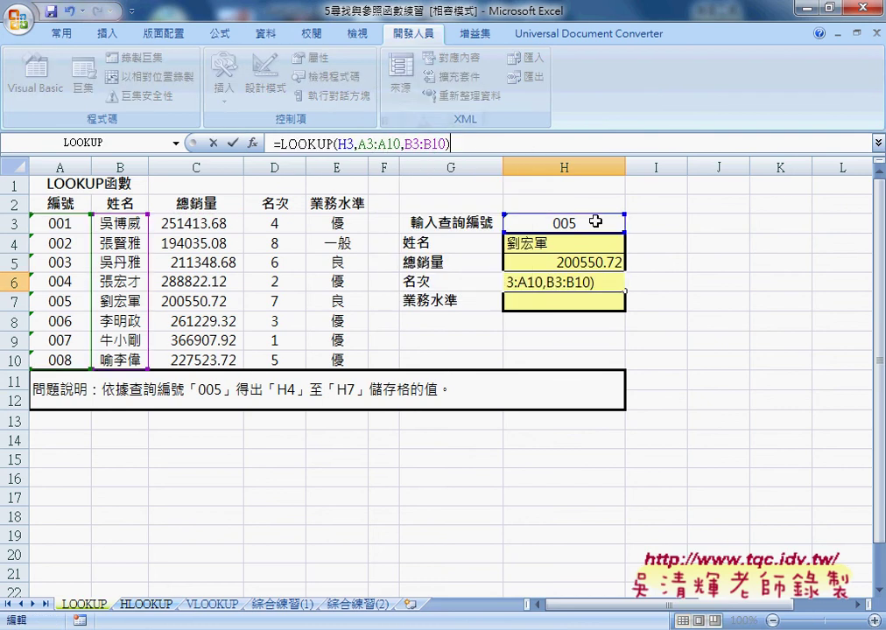
pyautogui.moveTo(405, 144); pyautogui.dragTo(443, 144)
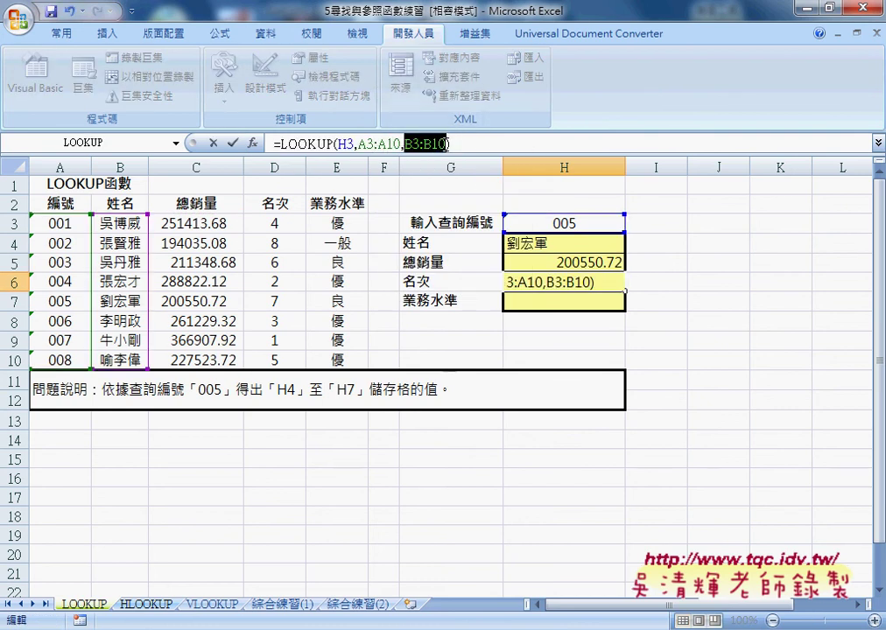
pyautogui.moveTo(284, 223); pyautogui.dragTo(280, 360)
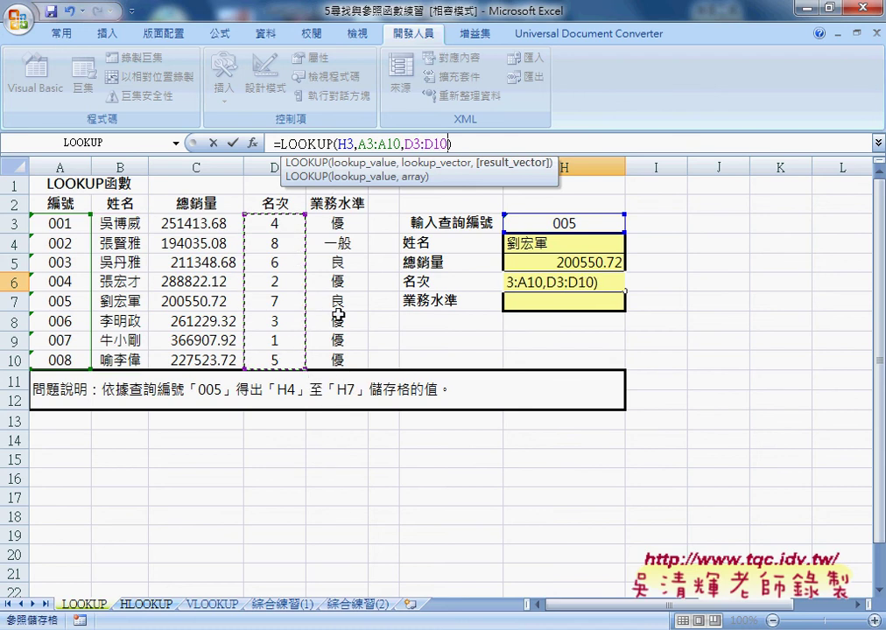
pyautogui.click(232, 143)
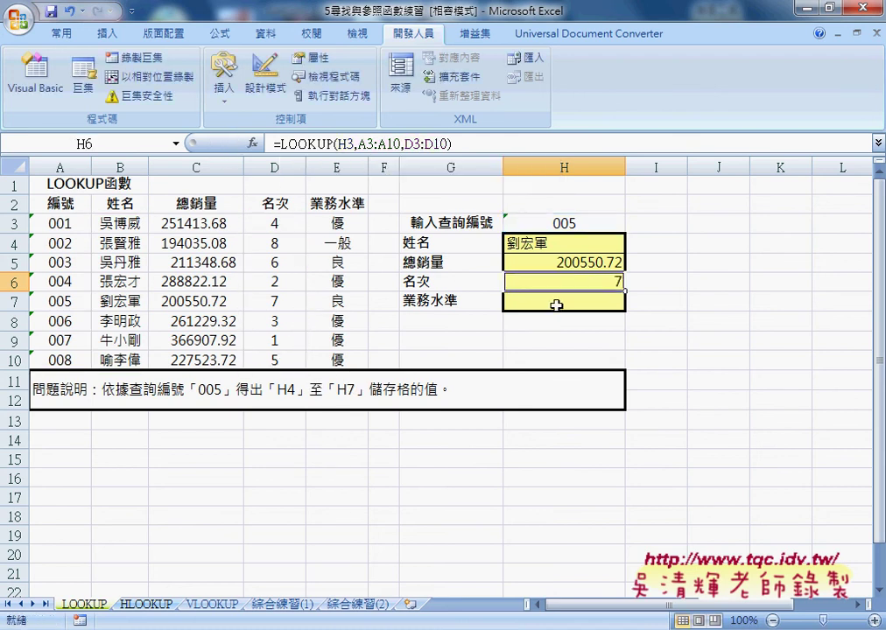
# - Paste the formula into H7 with result range E3:E10, returning level 良
pyautogui.click(556, 305)
pyautogui.rightClick(350, 147)
pyautogui.click(402, 200)
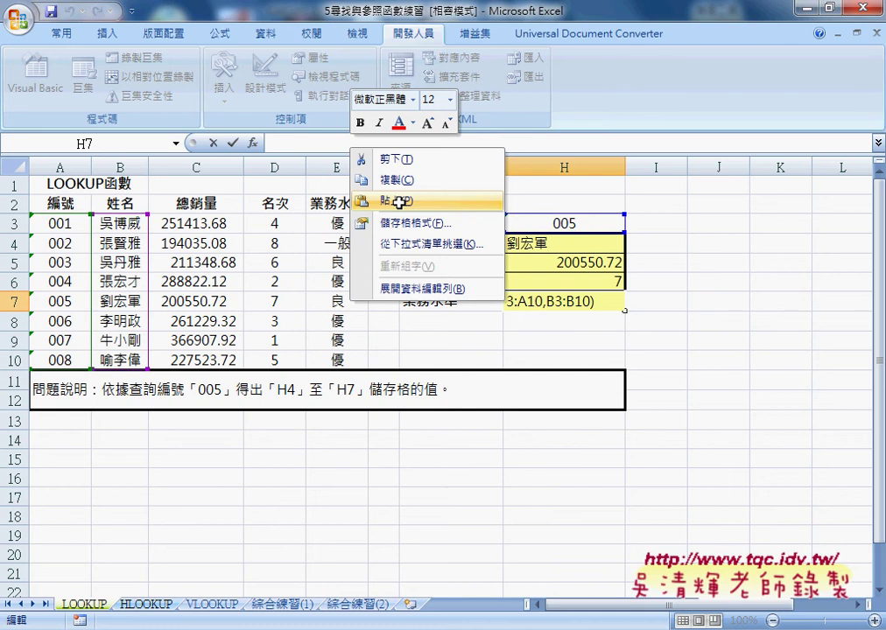
pyautogui.moveTo(404, 143); pyautogui.dragTo(449, 143)
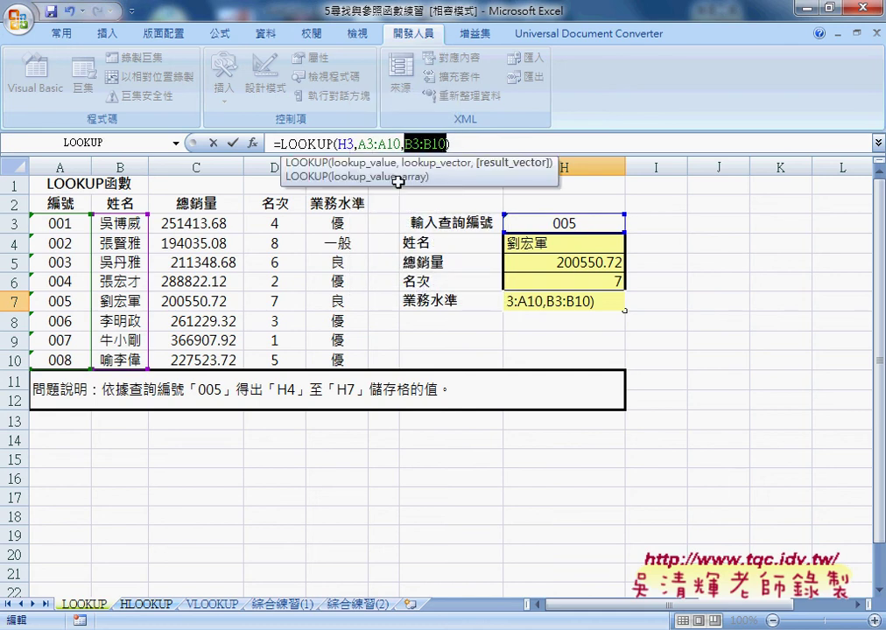
pyautogui.moveTo(338, 223); pyautogui.dragTo(338, 359)
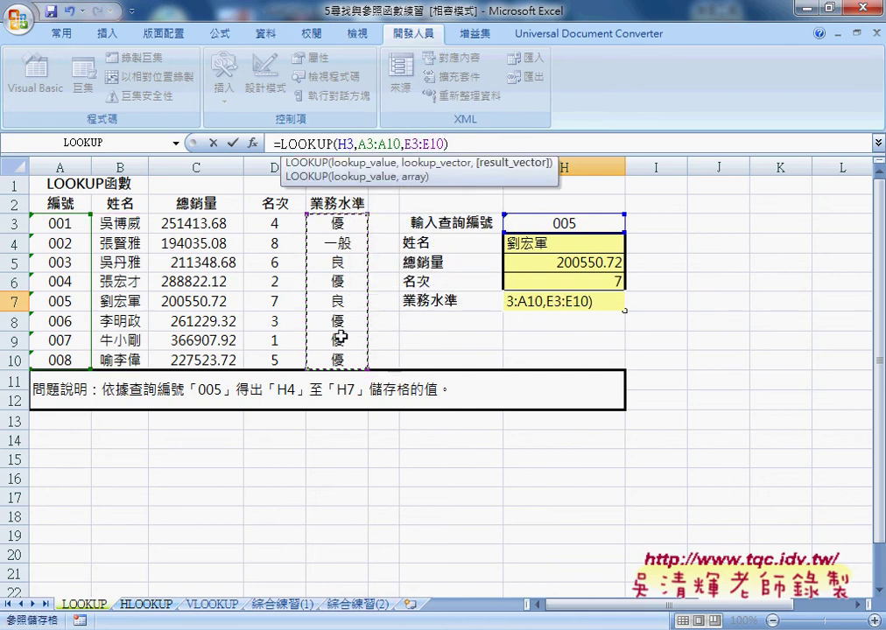
pyautogui.click(233, 142)
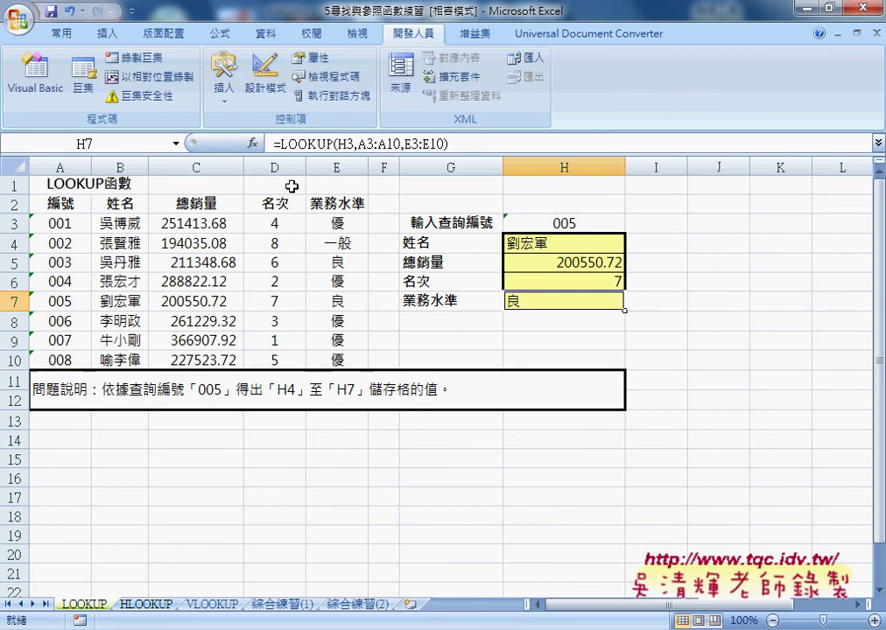
# - Center-align cells H3:H7 using the Center button on the 常用 tab
pyautogui.click(580, 249)
pyautogui.moveTo(520, 222); pyautogui.dragTo(578, 297)
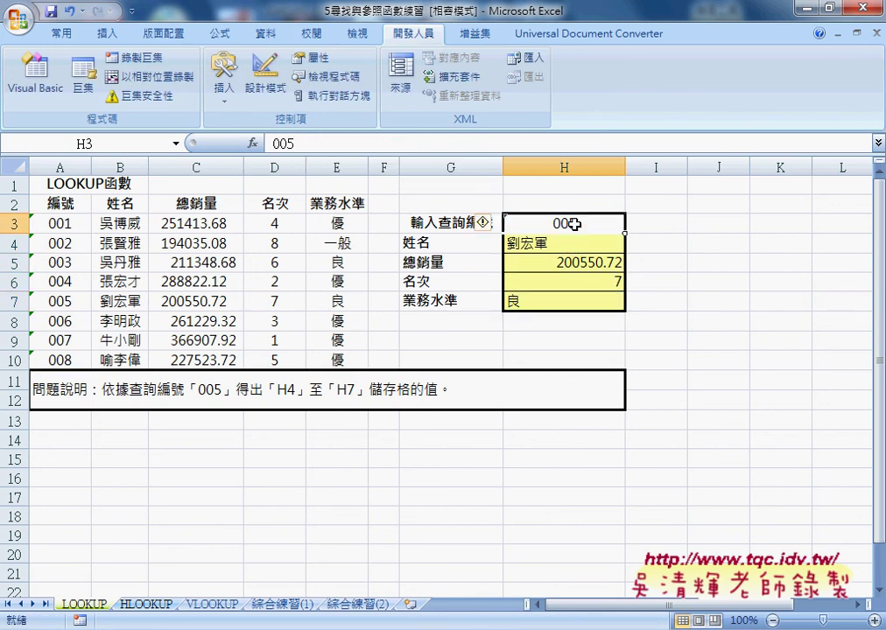
pyautogui.click(55, 36)
pyautogui.click(306, 95)
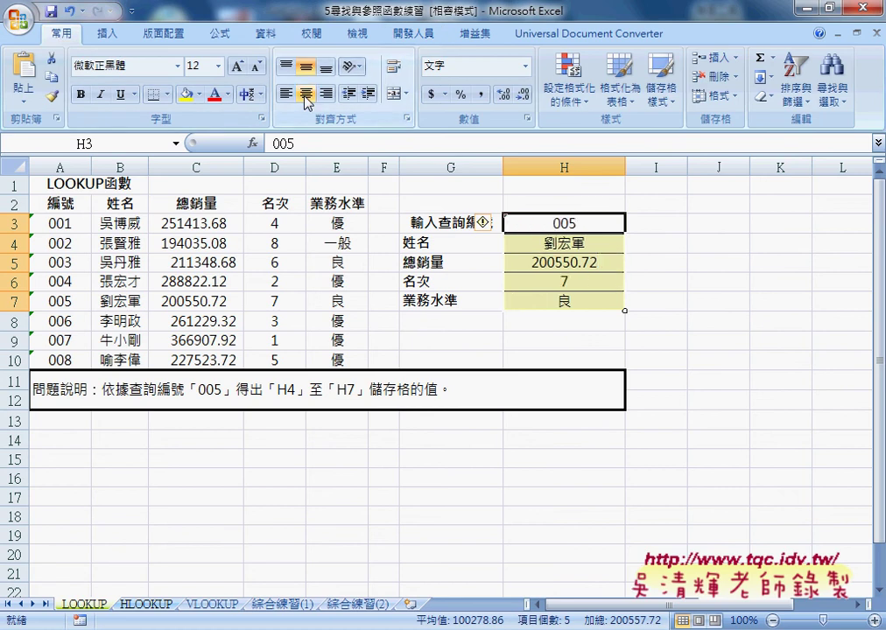
pyautogui.click(680, 263)
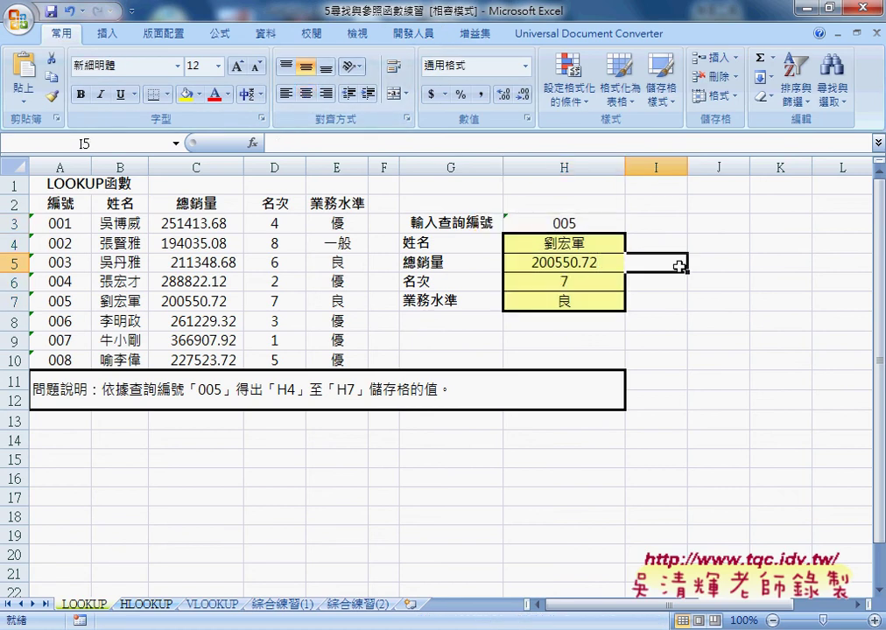
pyautogui.click(581, 224)
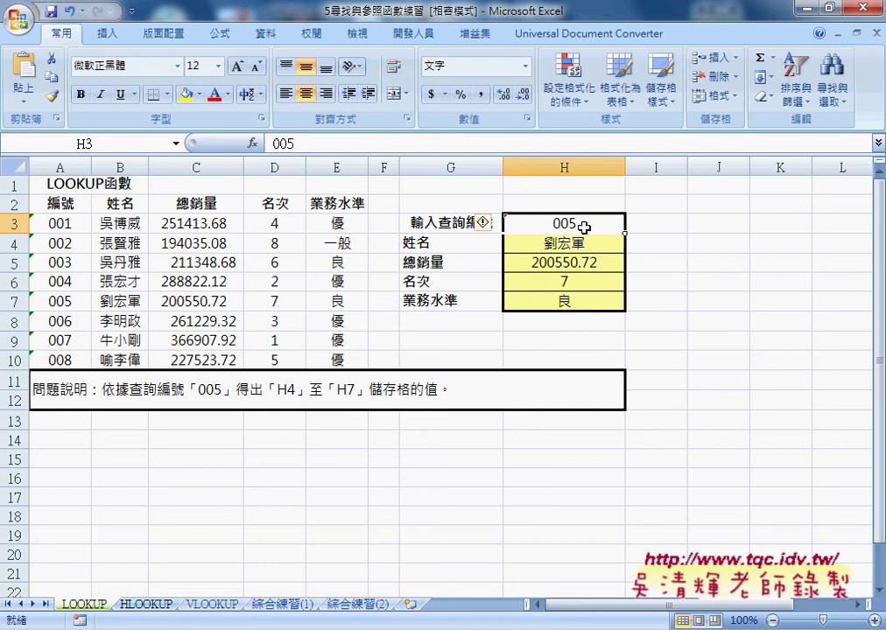
# - Change the lookup ID in H3 to 004
pyautogui.doubleClick(581, 224)
pyautogui.hotkey('shift', 'Left')
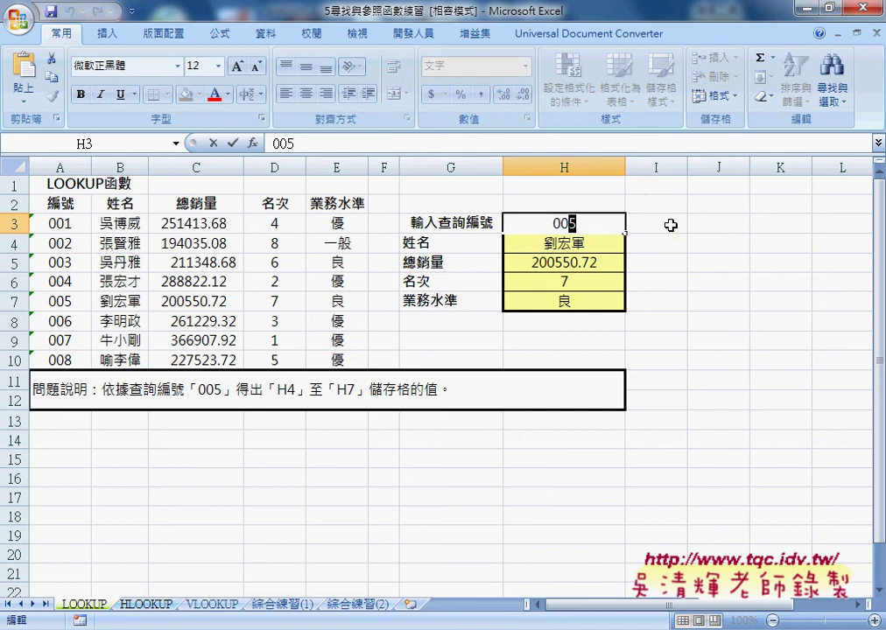
pyautogui.write('4')
pyautogui.press('Return')
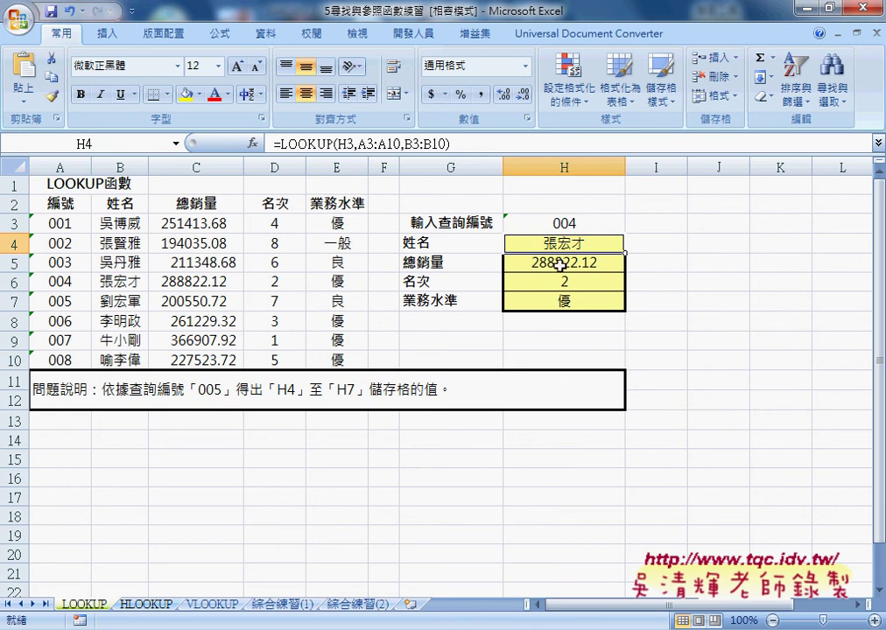
# - Change the lookup ID in H3 to 003
pyautogui.doubleClick(581, 226)
pyautogui.moveTo(579, 225); pyautogui.dragTo(571, 226)
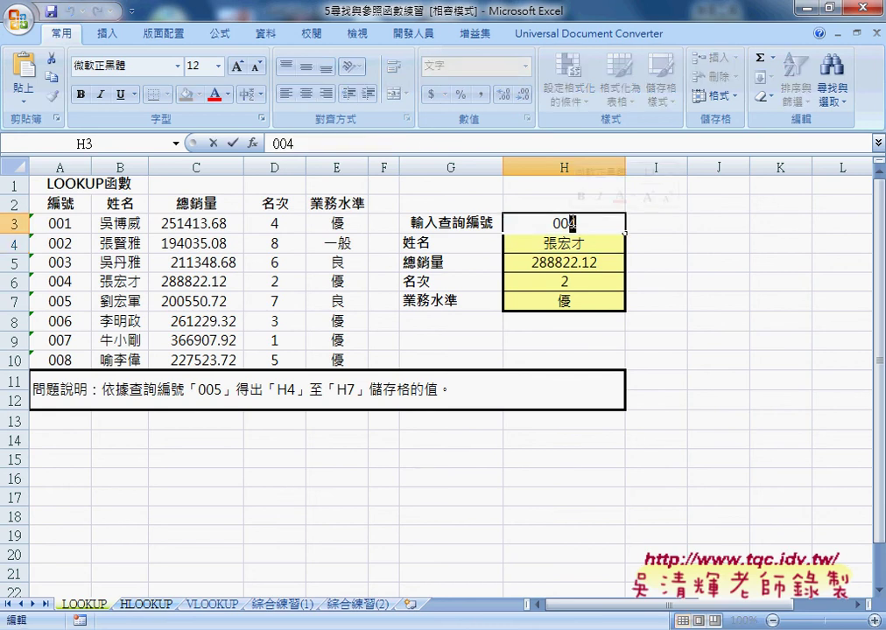
pyautogui.write('3')
pyautogui.press('Return')
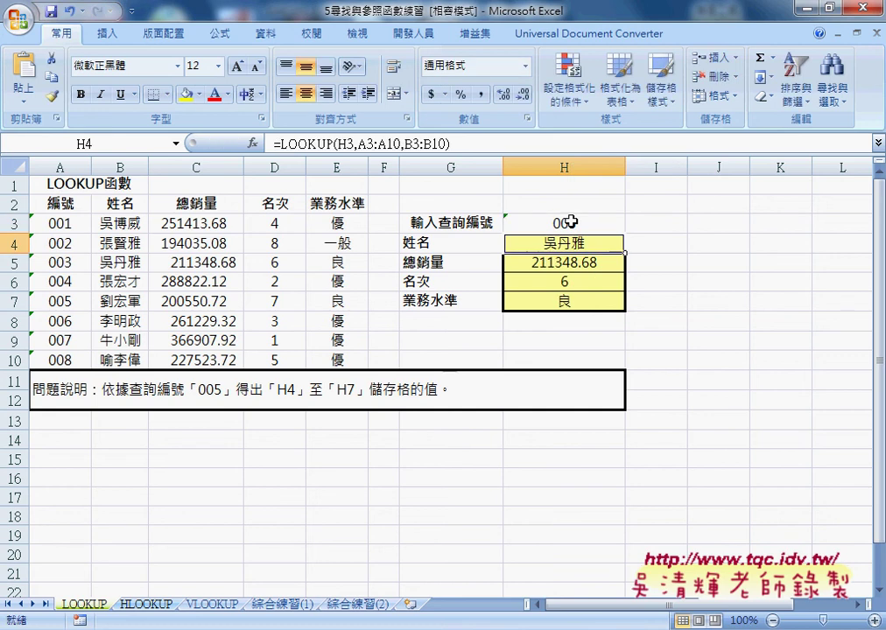
pyautogui.click(570, 223)
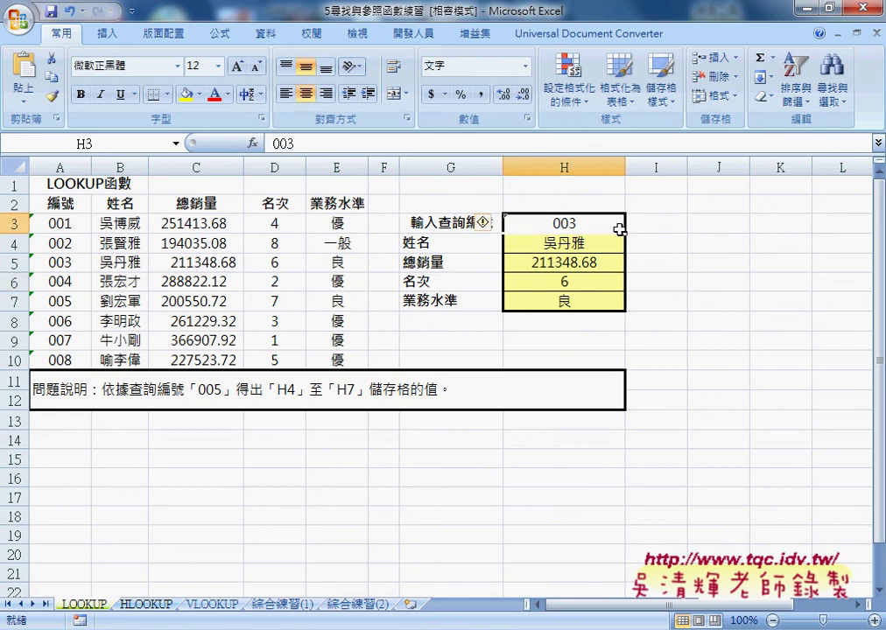
# - Change the lookup ID in H3 to 009, showing 227523.72, 5 and 優
pyautogui.doubleClick(580, 224)
pyautogui.hotkey('shift', 'Left')
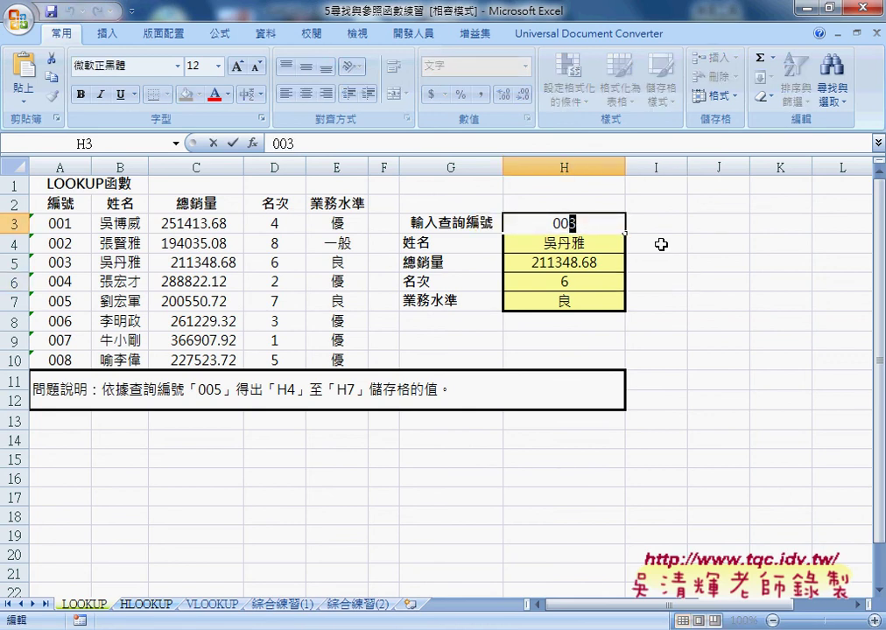
pyautogui.write('9')
pyautogui.press('Return')
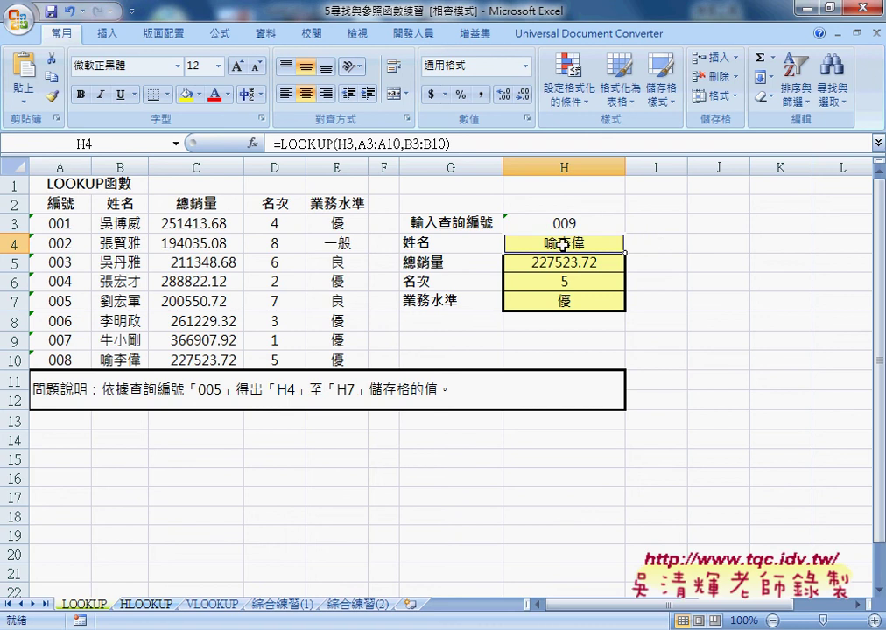
pyautogui.click(613, 224)
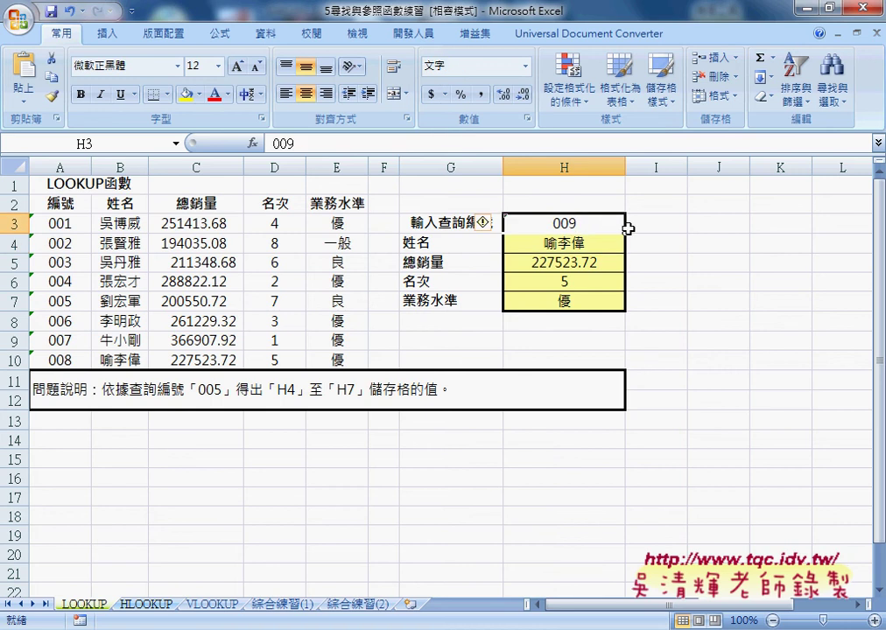